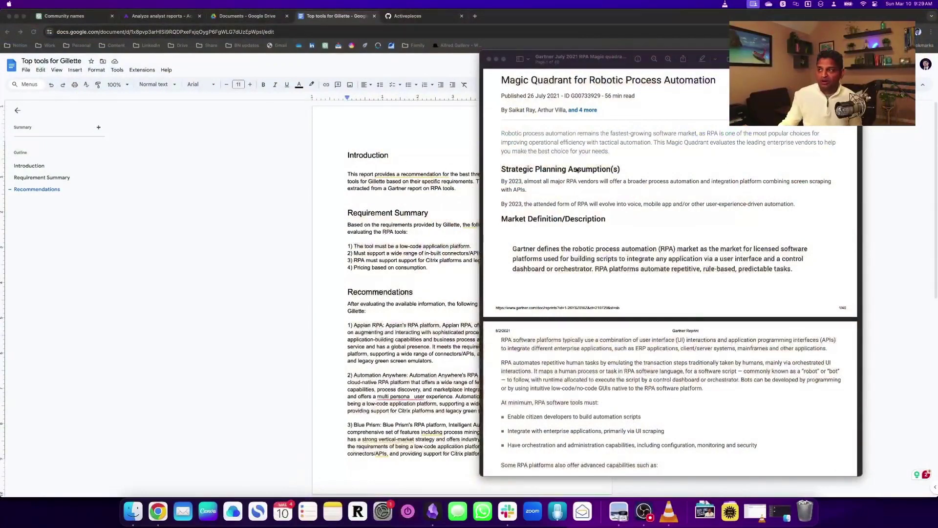
pyautogui.scroll(-10, 577, 170)
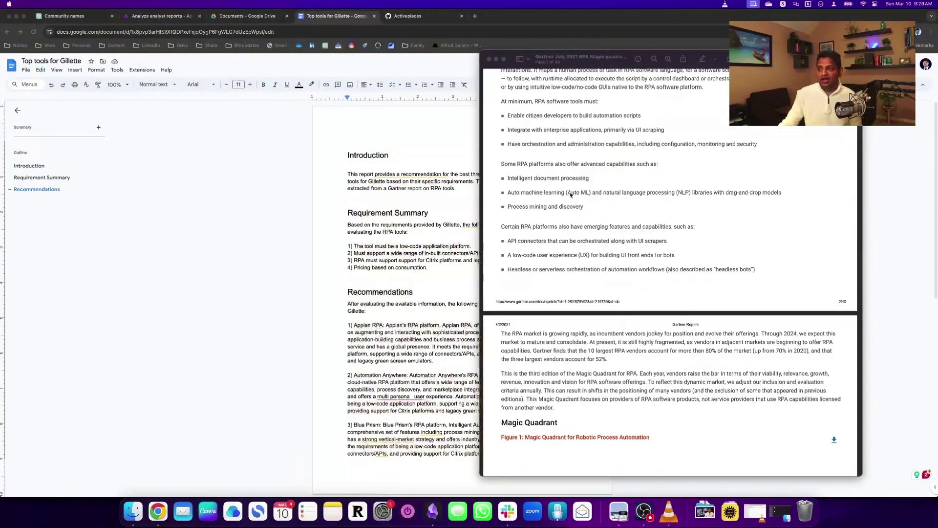
pyautogui.scroll(-5, 571, 194)
pyautogui.scroll(-5, 571, 194)
# Step: Glance over the Gartner RPA PDF and the Activepieces GitHub page
pyautogui.click(387, 221)
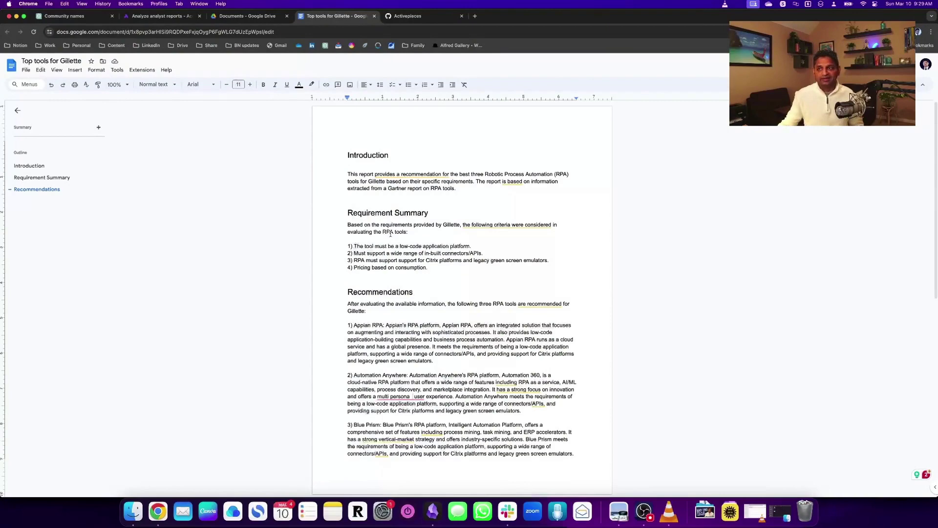
pyautogui.press('super+Tab')
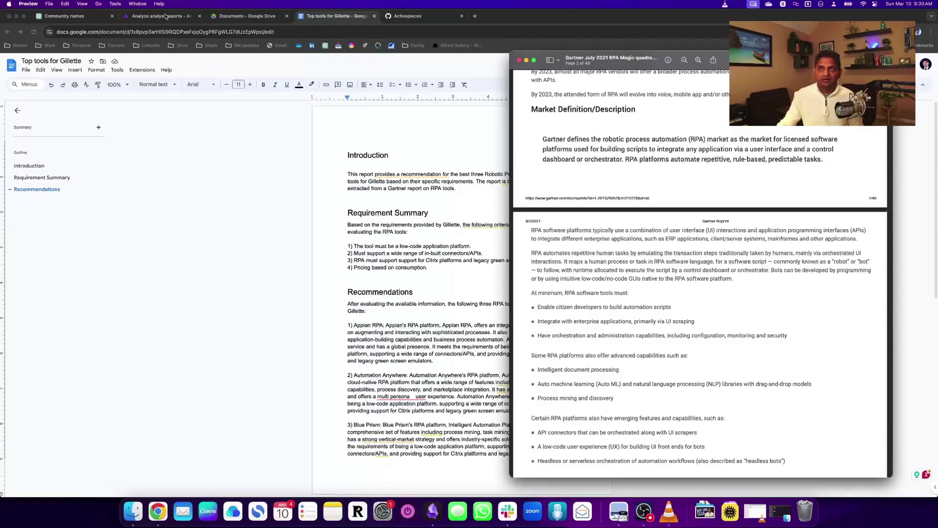
pyautogui.click(442, 11)
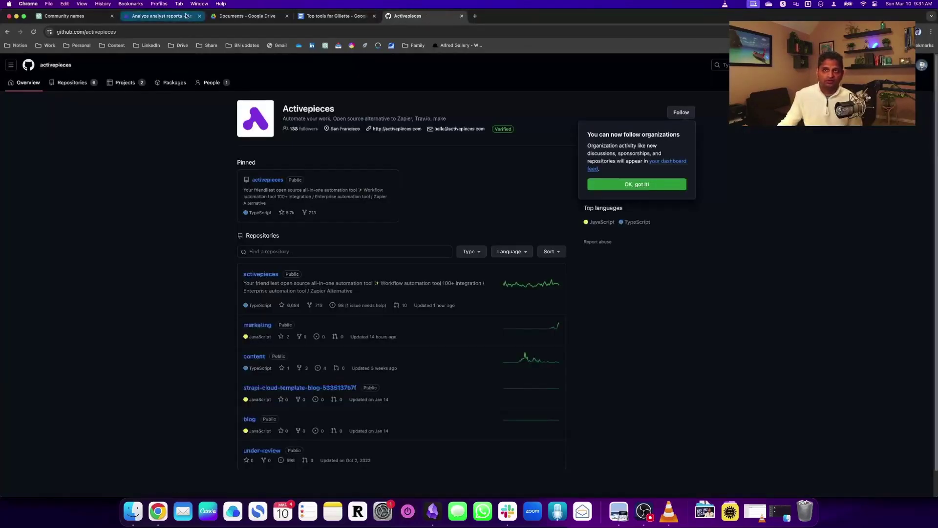
# Step: Bring up the Analyze analyst reports flow, check the Drive Documents folder, and select the Drive trigger
pyautogui.click(157, 15)
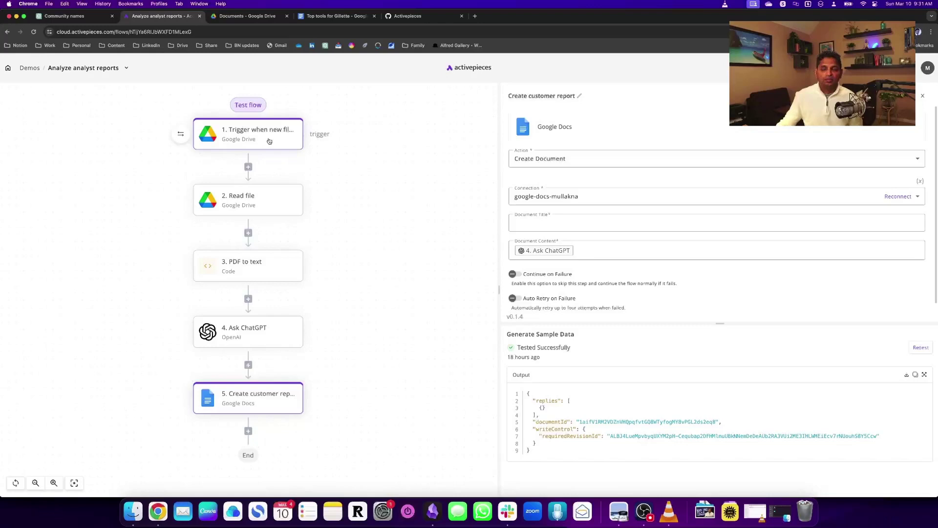
pyautogui.click(244, 16)
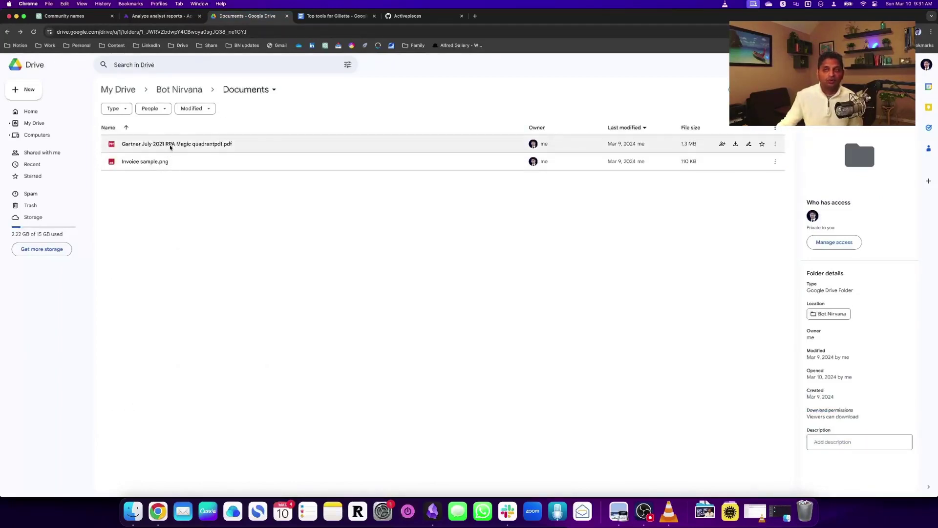
pyautogui.click(158, 16)
pyautogui.click(249, 136)
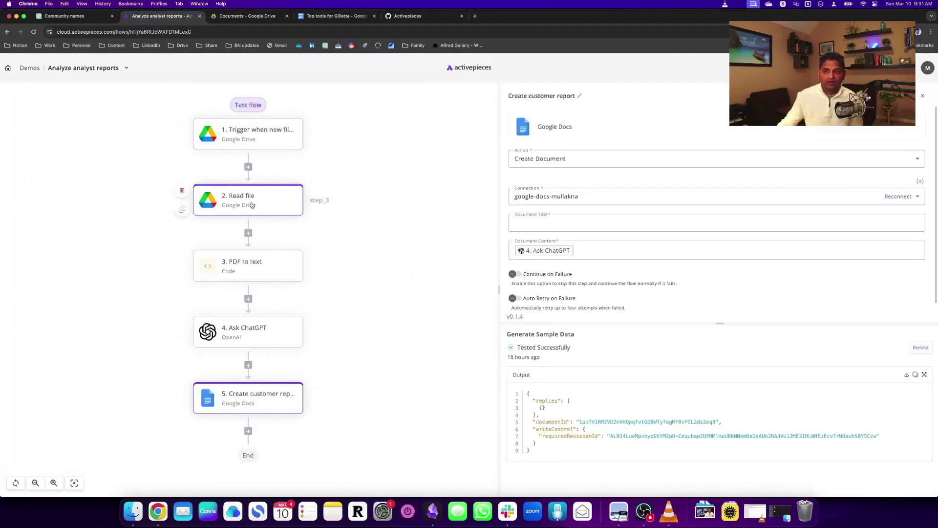
# Step: Review the PDF to text code with enlarged sample output, then view the gpt-3.5-turbo-16k ChatGPT step
pyautogui.click(264, 263)
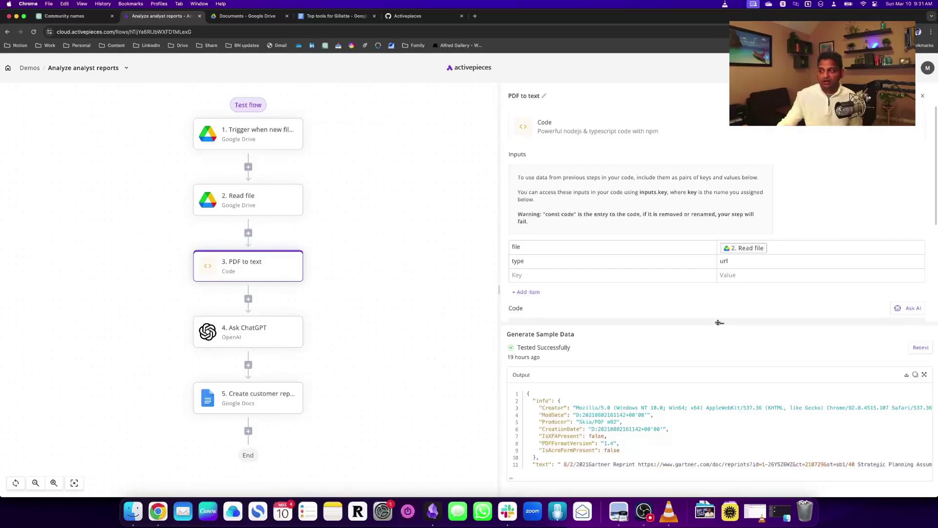
pyautogui.moveTo(719, 323)
pyautogui.mouseDown()
pyautogui.moveTo(707, 259)
pyautogui.moveTo(718, 387)
pyautogui.mouseUp()
pyautogui.scroll(-3, 715, 293)
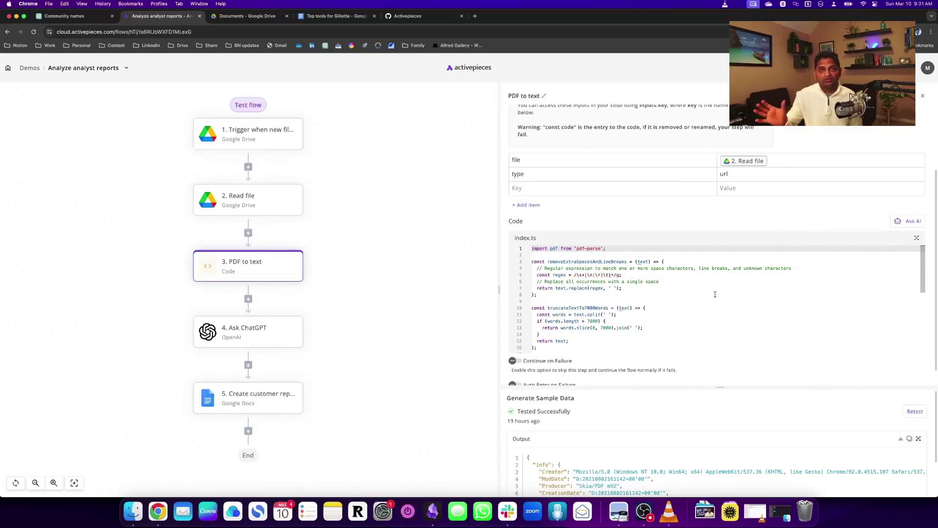
pyautogui.click(248, 331)
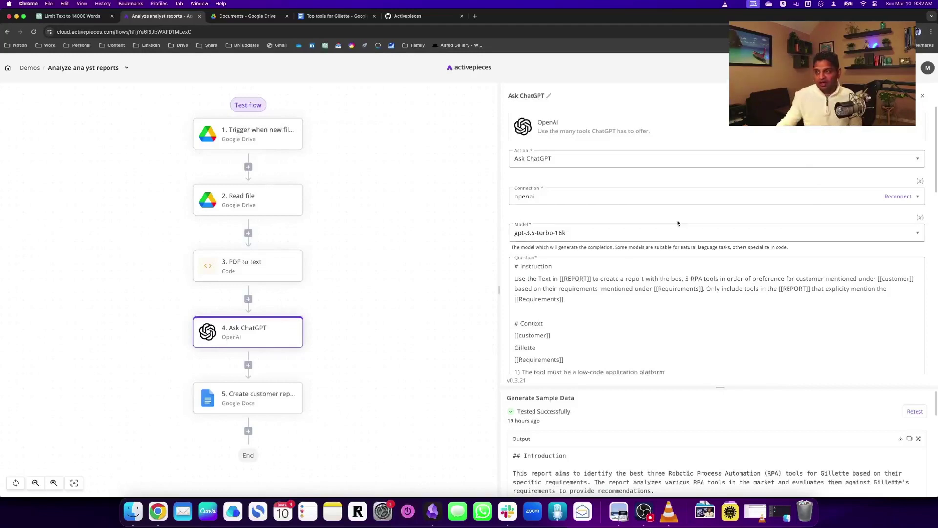
# Step: Read the Gillette RPA prompt, enlarge the ChatGPT recommendations, then view the Google Doc report step
pyautogui.click(578, 308)
pyautogui.scroll(-3, 577, 293)
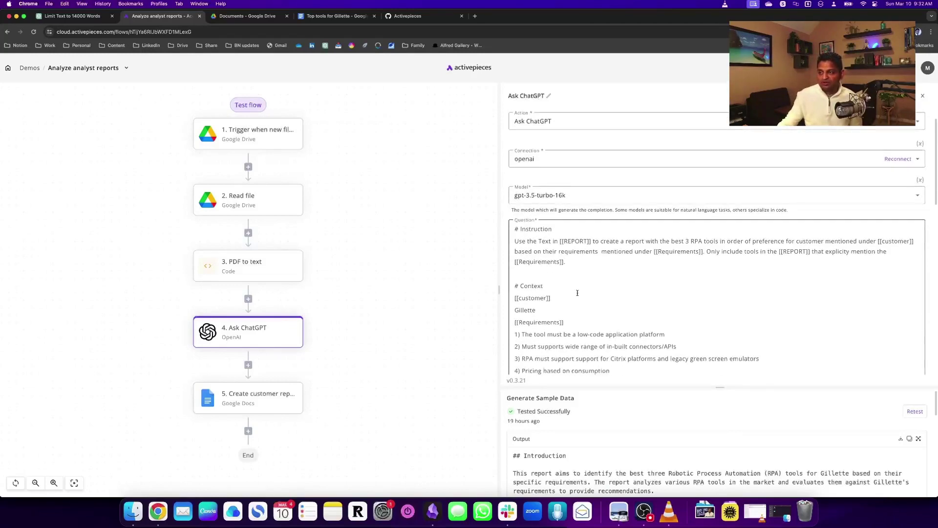
pyautogui.scroll(-3, 577, 293)
pyautogui.scroll(-2, 576, 293)
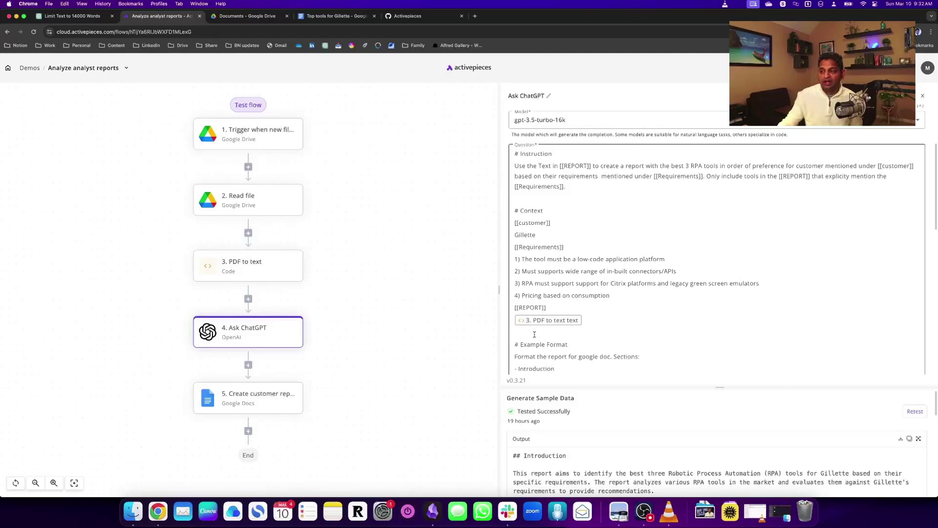
pyautogui.scroll(4, 569, 312)
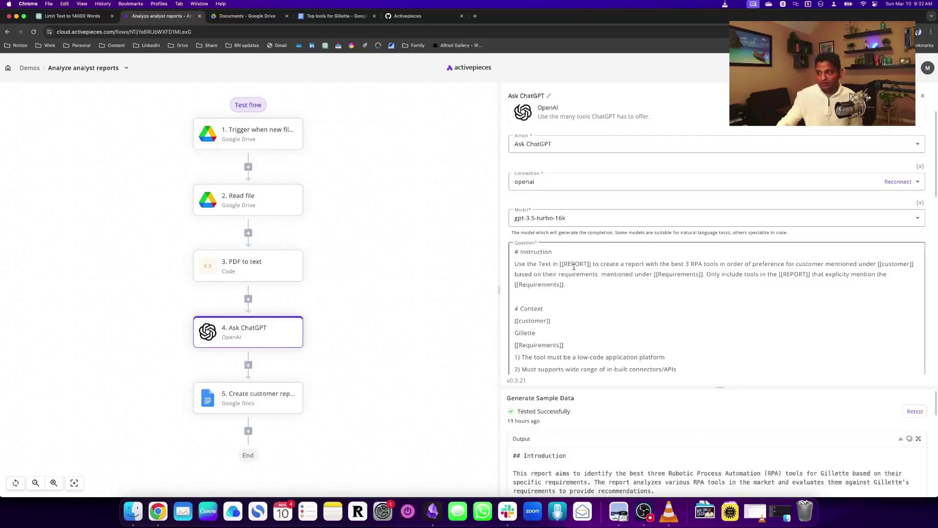
pyautogui.scroll(-2, 620, 316)
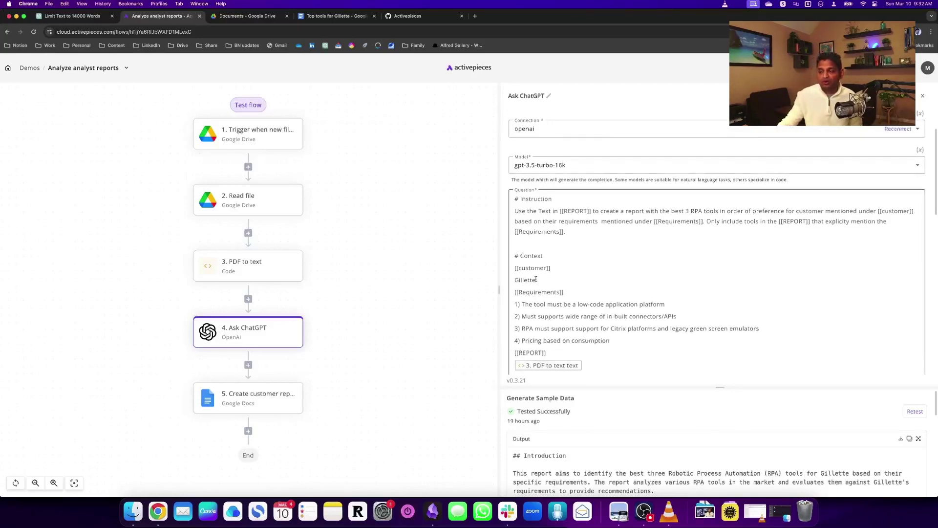
pyautogui.moveTo(538, 281); pyautogui.dragTo(516, 281)
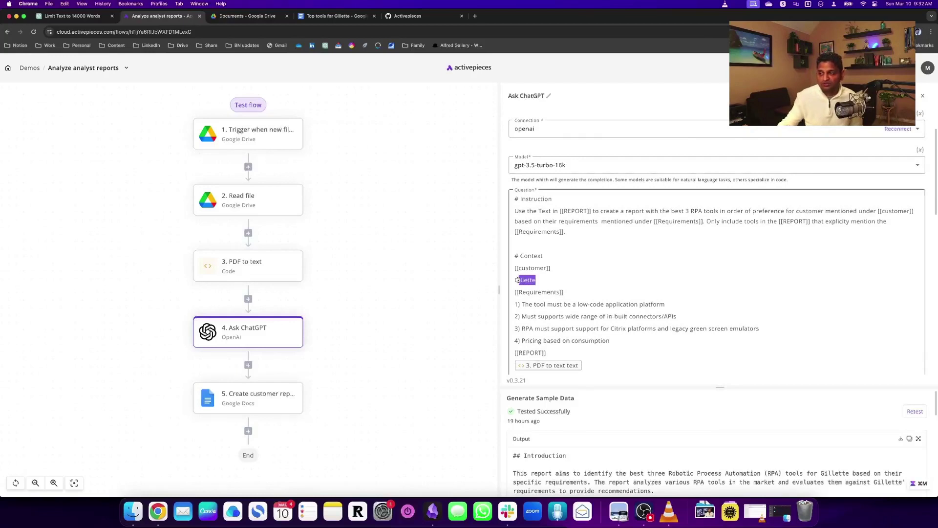
pyautogui.scroll(-2, 544, 289)
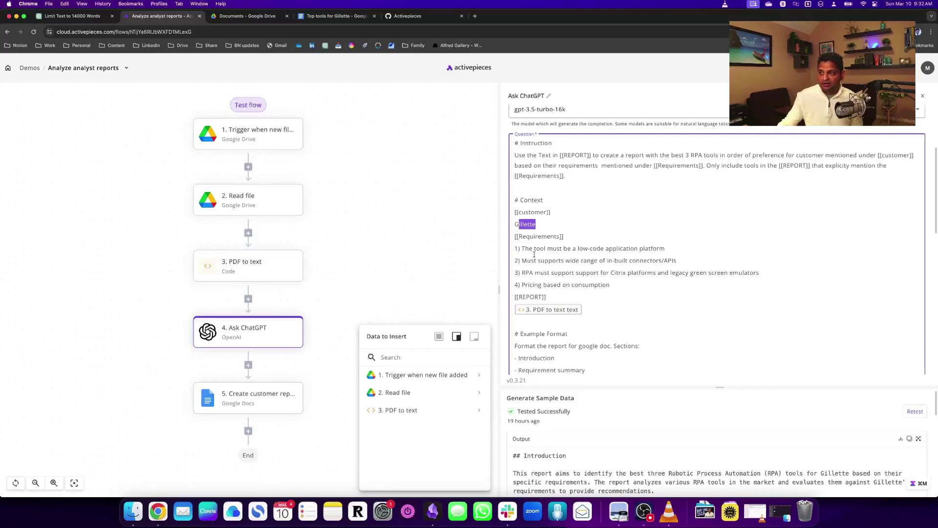
pyautogui.scroll(-1, 570, 288)
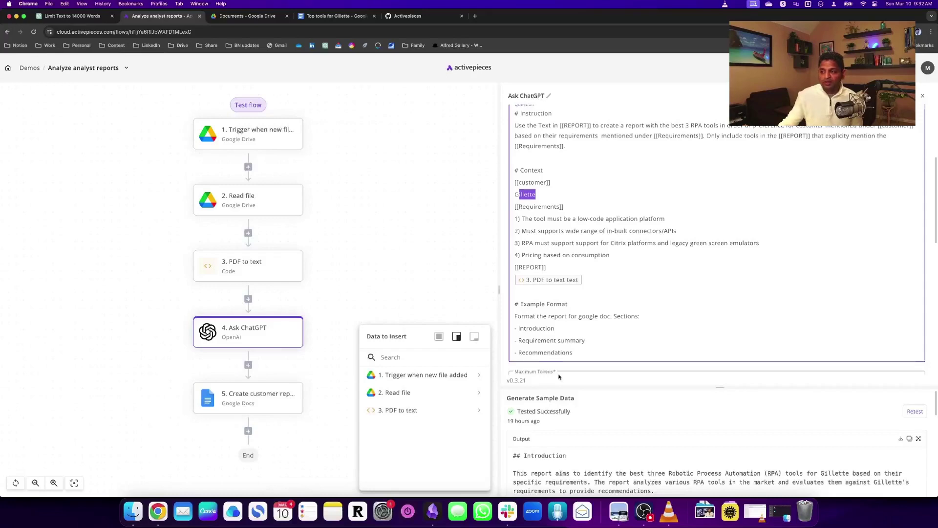
pyautogui.scroll(-3, 710, 411)
pyautogui.scroll(-3, 709, 411)
pyautogui.scroll(1, 710, 400)
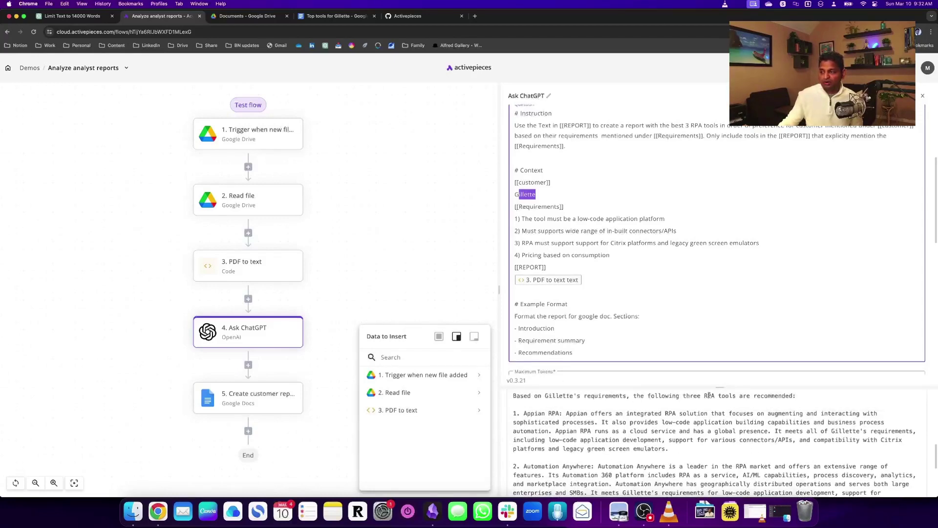
pyautogui.moveTo(719, 387); pyautogui.dragTo(720, 296)
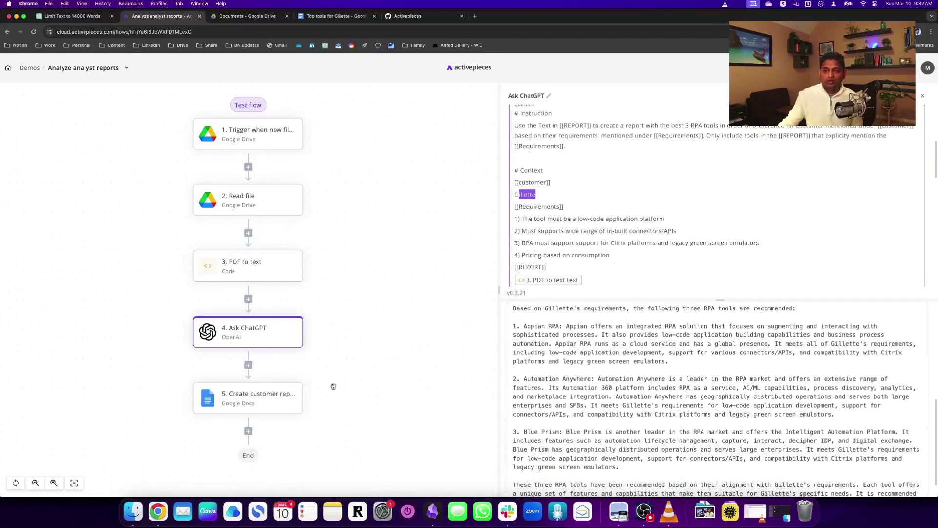
pyautogui.click(253, 398)
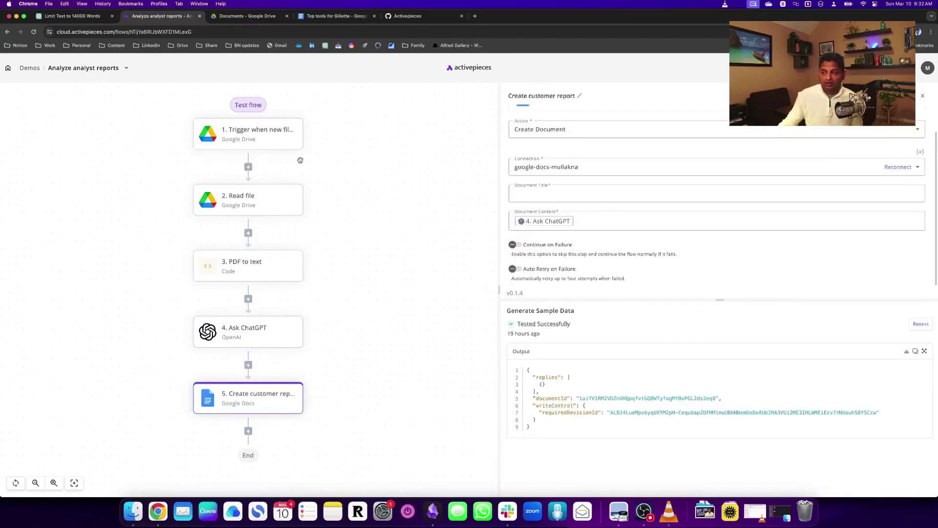
pyautogui.click(338, 16)
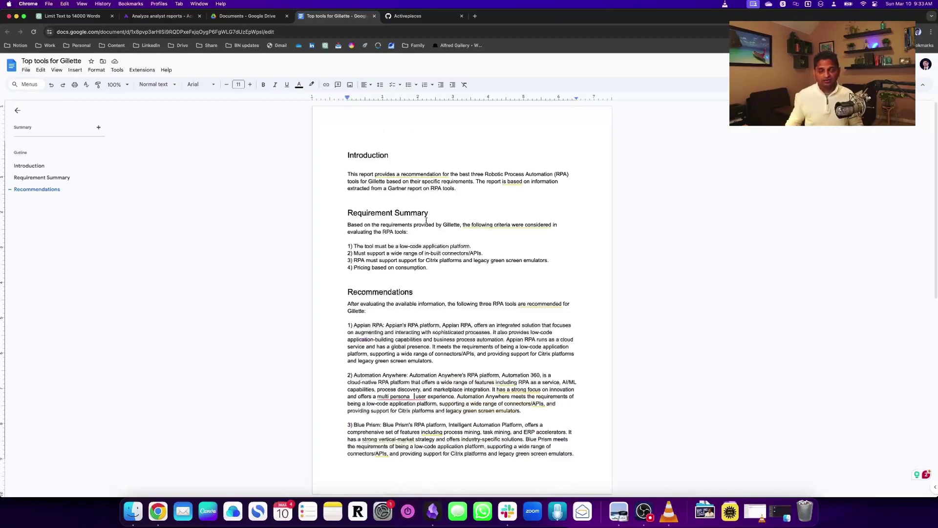
pyautogui.press('super+2')
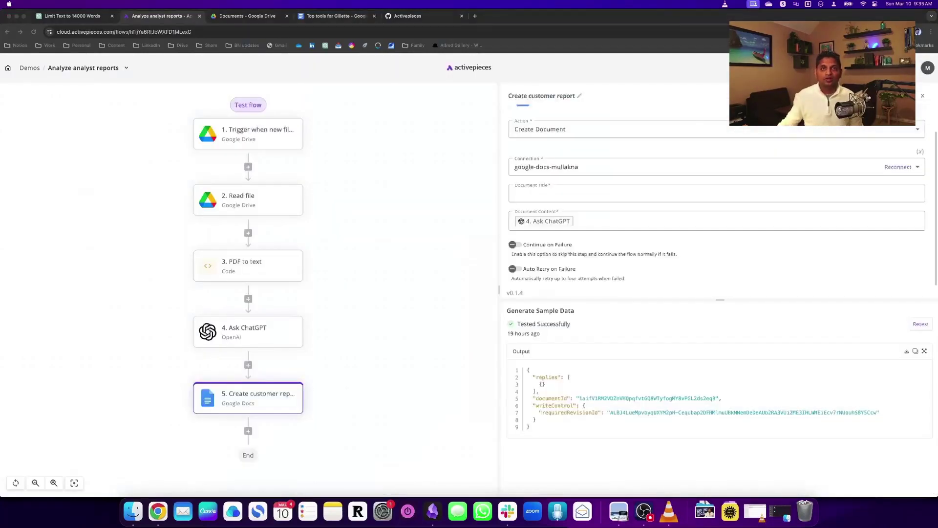